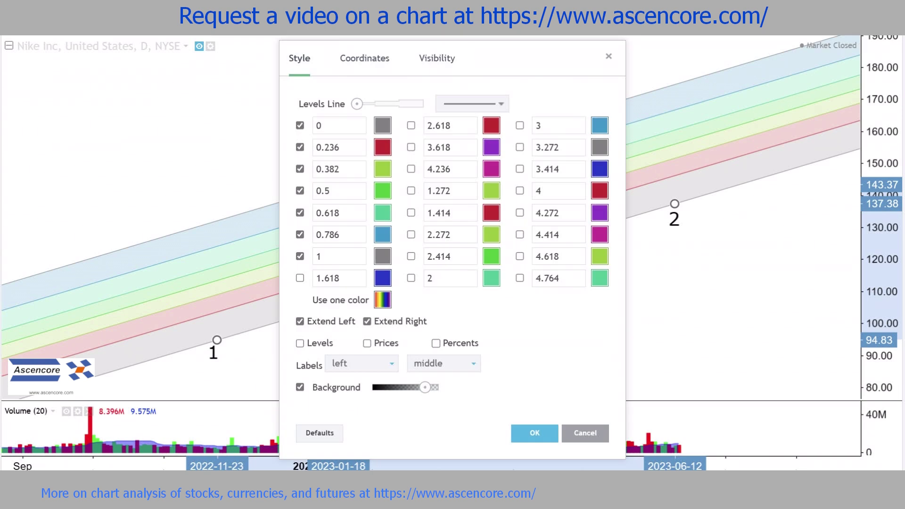
Step: Apply the Crude Oil channel's style settings, deselect it, and dismiss the settings unchanged
key("Return")
key("Escape")
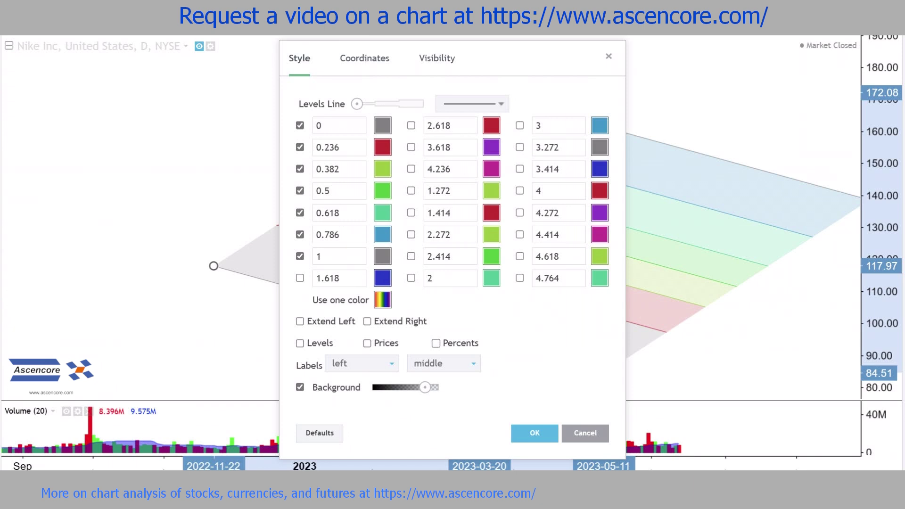
key("Escape")
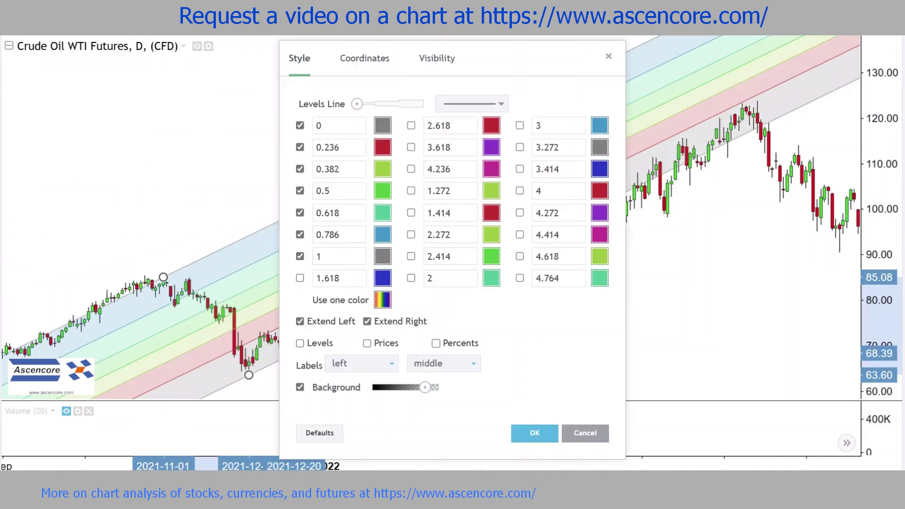
Step: Apply the extended channel settings and delete the rising Fibonacci channel
key("Return")
scroll(431, 217, "down", 2)
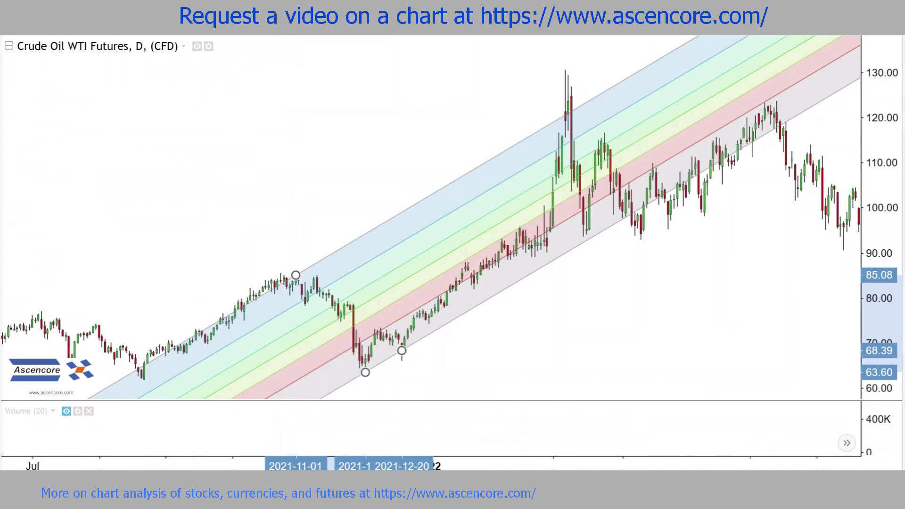
key("Delete")
Step: Draw a falling Fibonacci channel anchored at the 2021-12-02 low and 2022-03-07 and 2022-06-08 highs
scroll(432, 217, "up", 2)
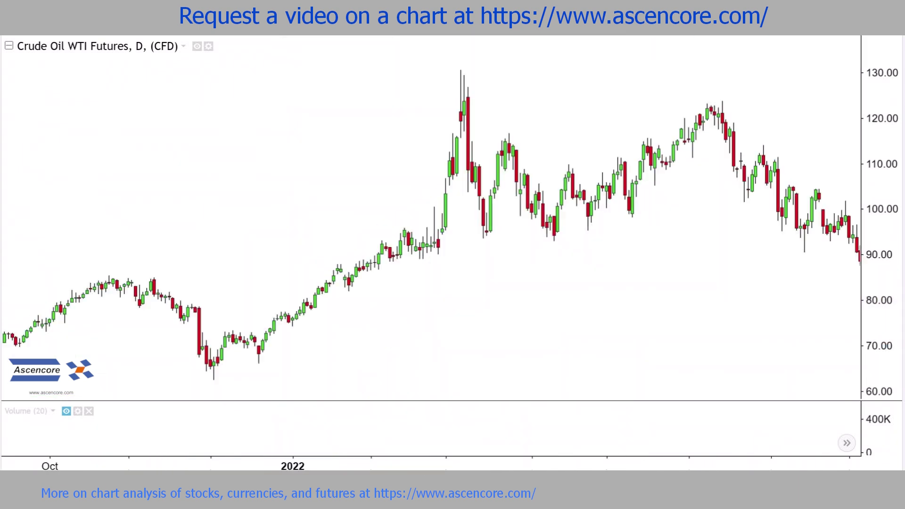
scroll(432, 217, "up", 2)
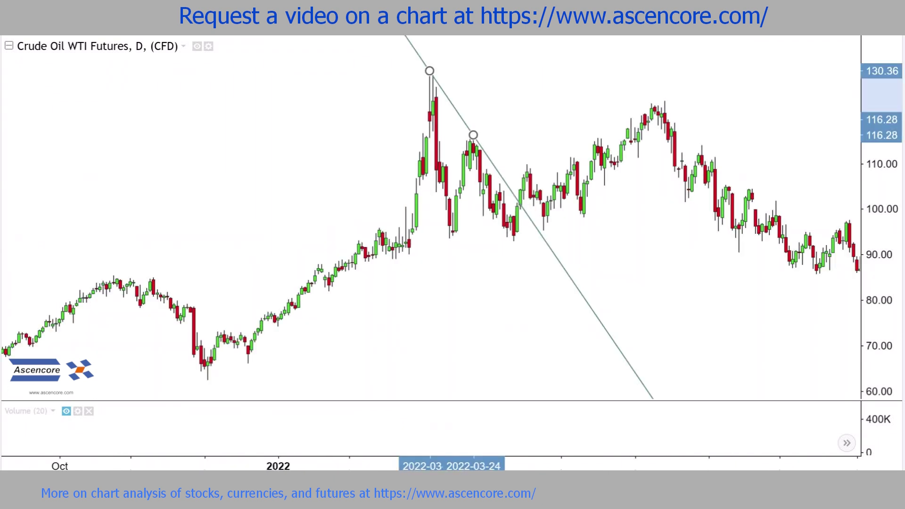
left_click(207, 380)
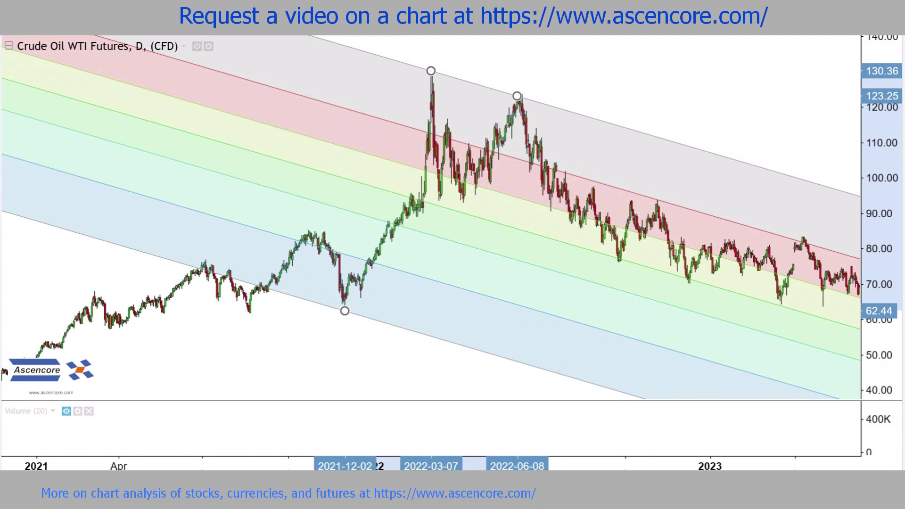
Step: Move the crude oil channel's lower anchor to the 2021-12-20 low near 66.20 and zoom in
left_click_drag(344, 311, 67, 239)
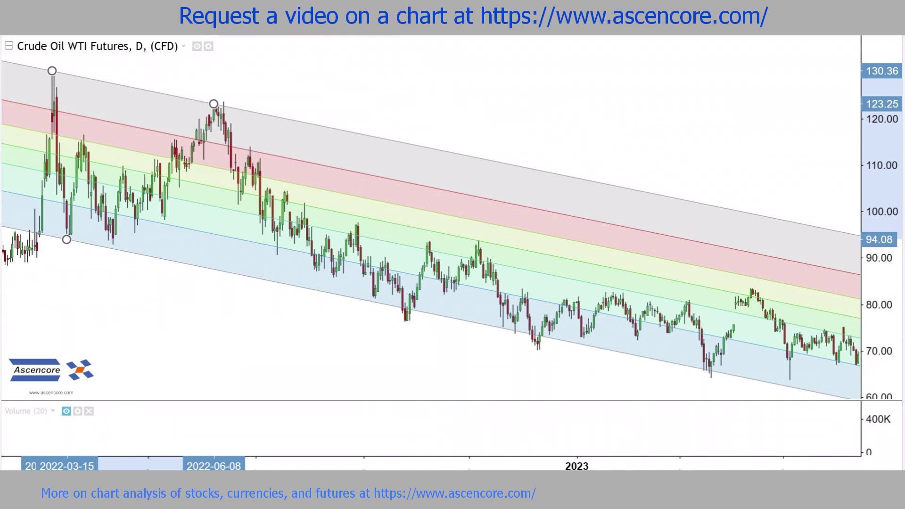
scroll(431, 217, "up", 3)
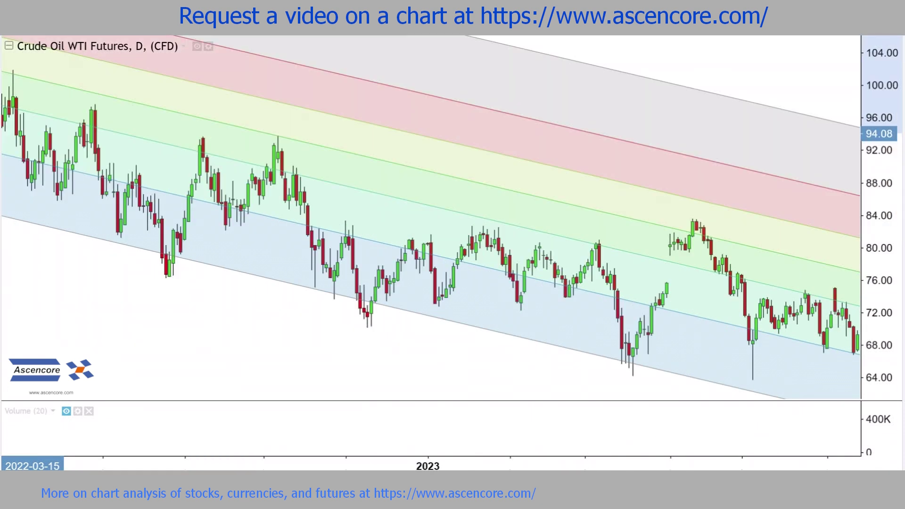
scroll(431, 216, "up", 2)
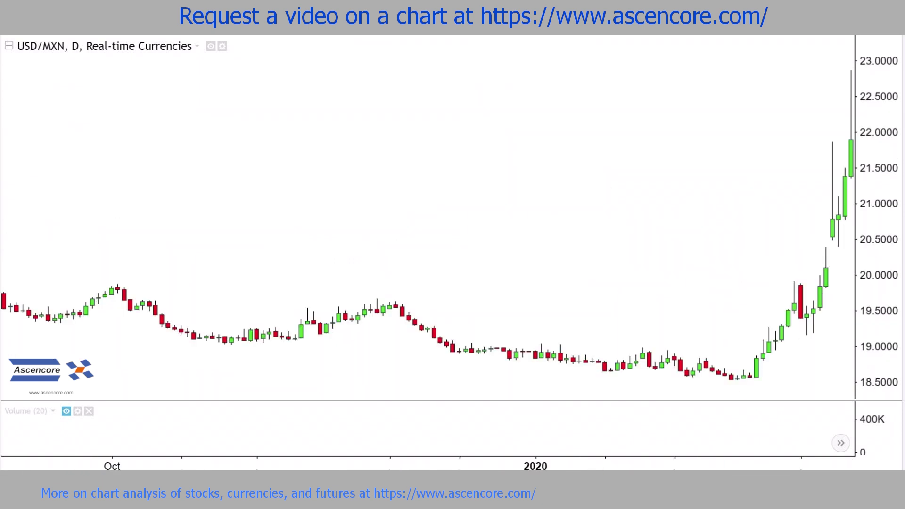
Step: Start the USD/MXN Fibonacci channel at the February 2020 low and set its second point on the rally
left_click(744, 377)
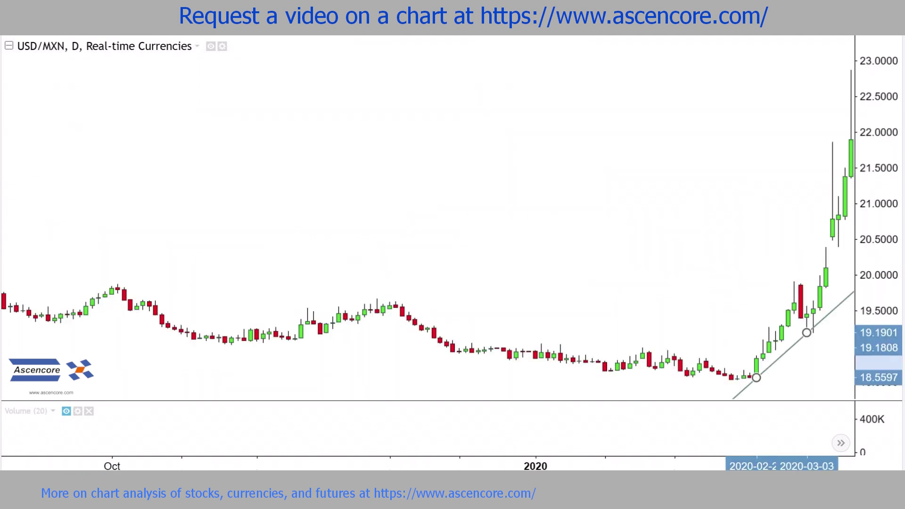
left_click(804, 324)
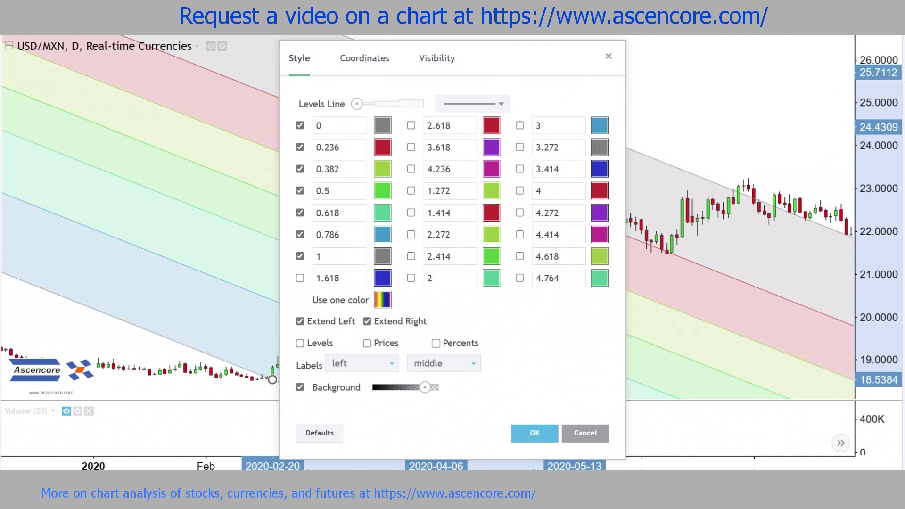
Step: Apply the extended style to the USD/MXN Fibonacci channel
key("Return")
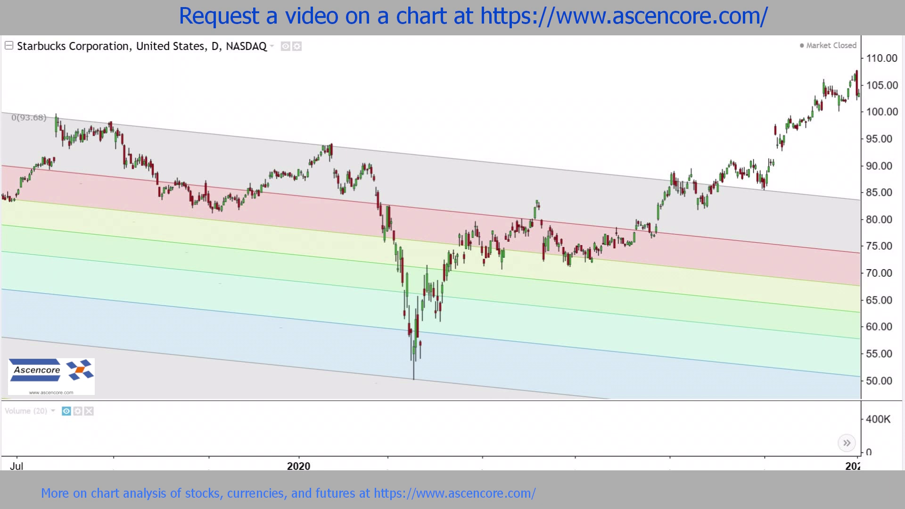
Step: Open the Starbucks Fibonacci channel's style settings
double_click(50, 117)
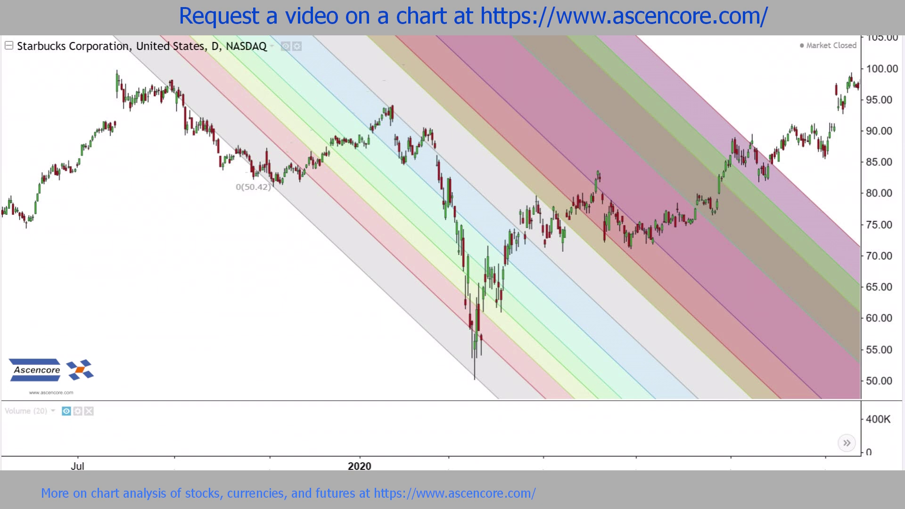
Step: Re-anchor the Starbucks channel's middle point at the 2020-01-23 high and pan to later data
scroll(431, 216, "down", 3)
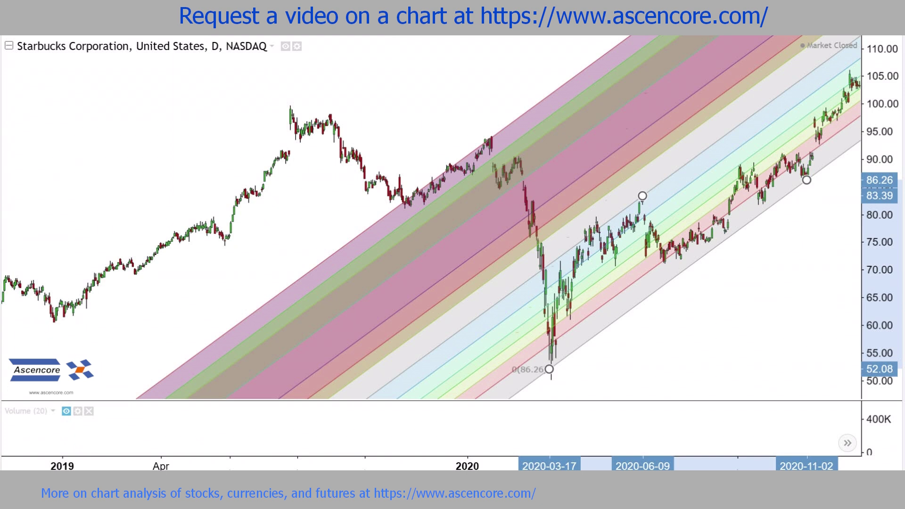
left_click_drag(643, 196, 490, 137)
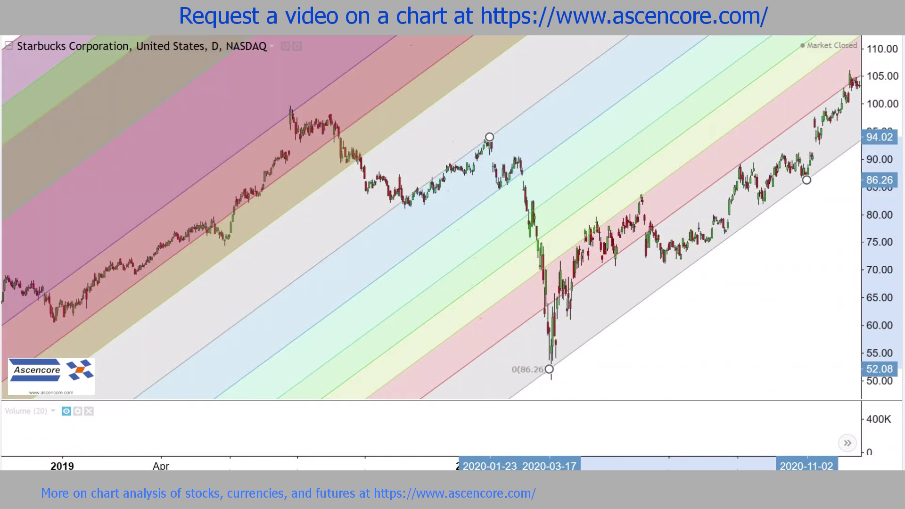
left_click_drag(452, 282, 394, 283)
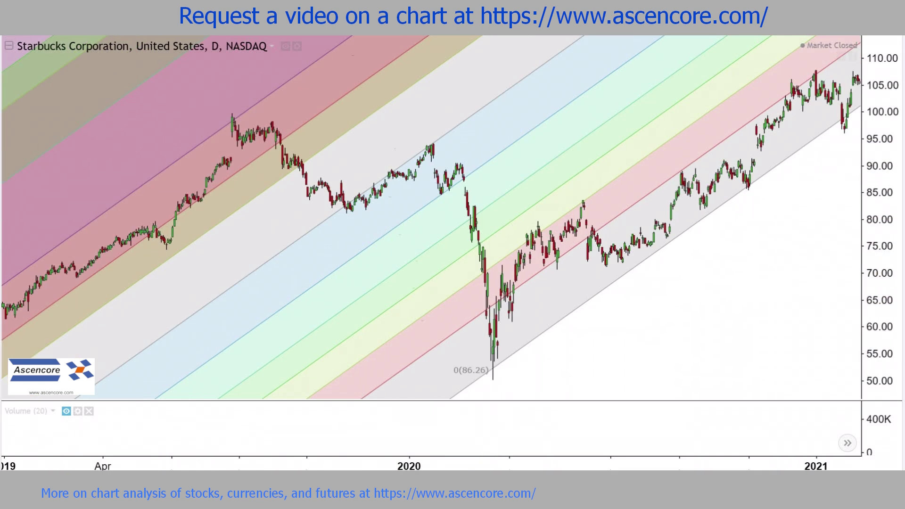
Step: Move the Starbucks channel's anchor to the late-January 2021 price near 96.80
scroll(520, 212, "up", 3)
left_click(520, 213)
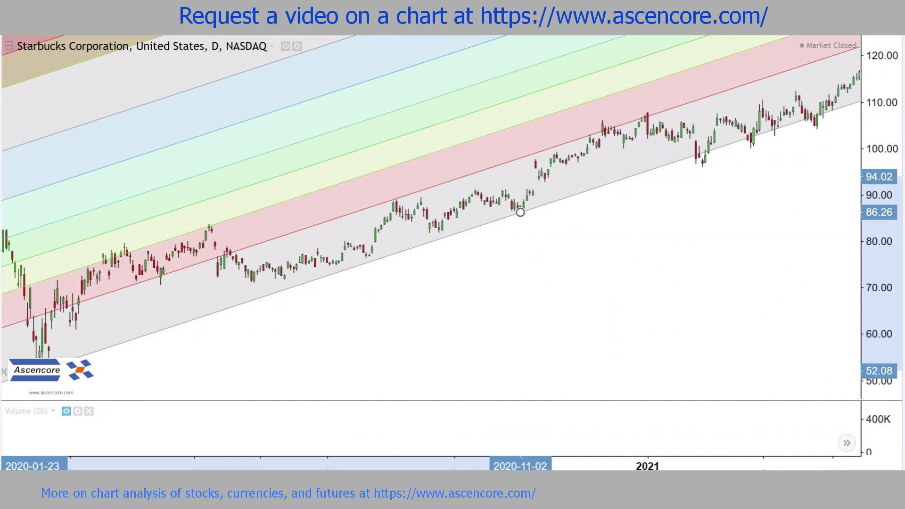
left_click_drag(520, 212, 702, 163)
scroll(703, 163, "down", 3)
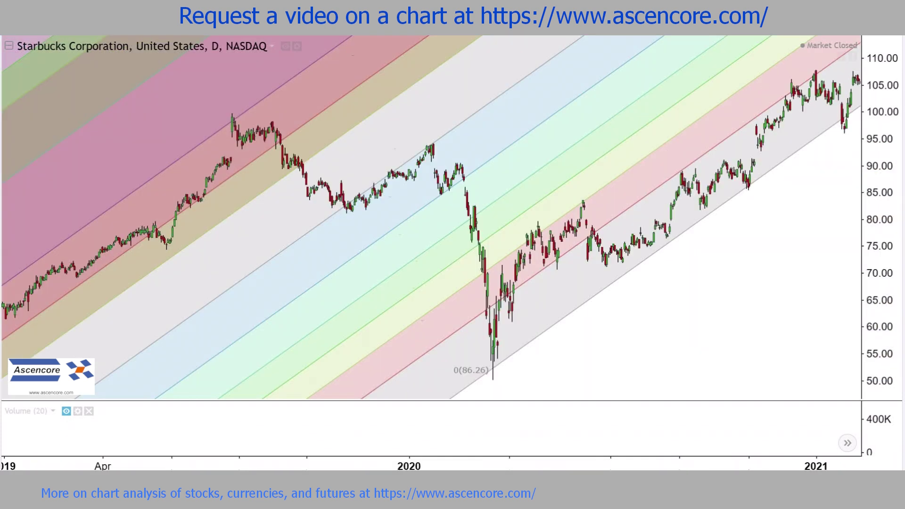
scroll(432, 217, "up", 3)
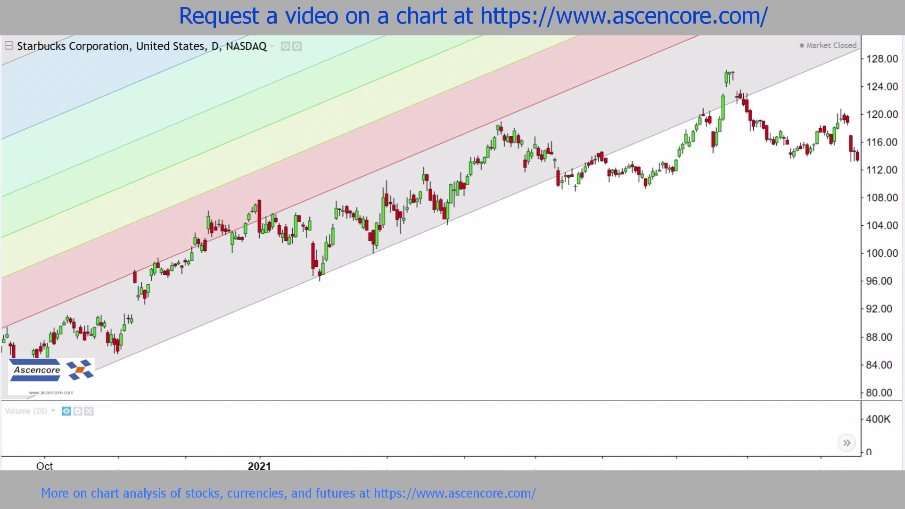
scroll(431, 214, "right", 5)
scroll(432, 217, "down", 1)
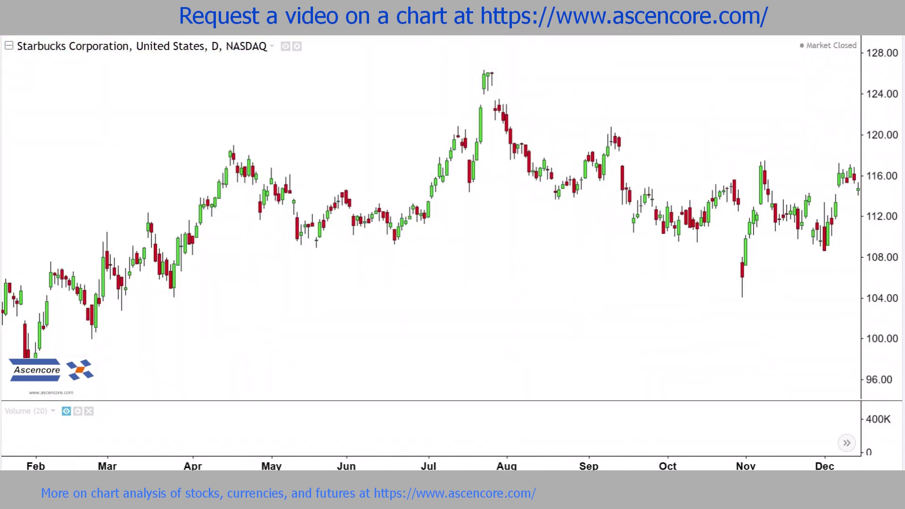
Step: Restore the downward Fibonacci channel on the Starbucks chart with Ctrl+Y and zoom in
key("ctrl+y")
key("ctrl+y")
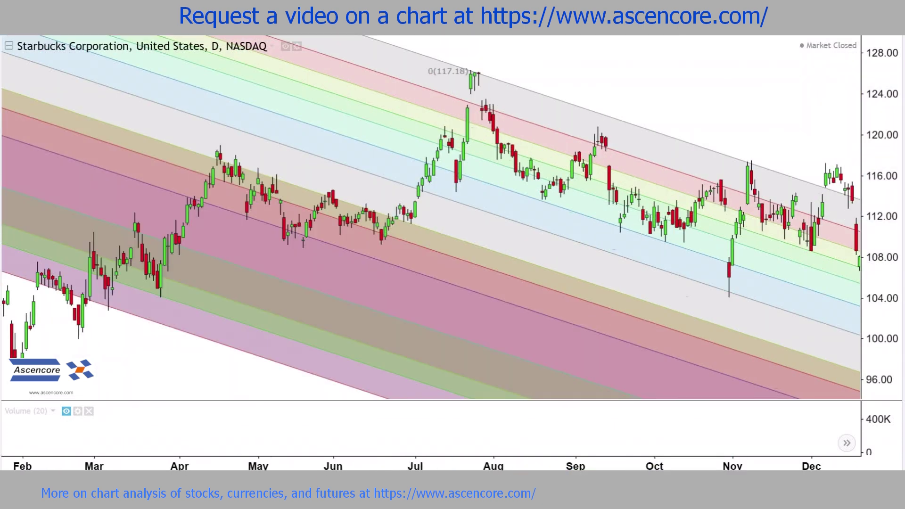
scroll(431, 217, "up", 2)
scroll(432, 217, "up", 1)
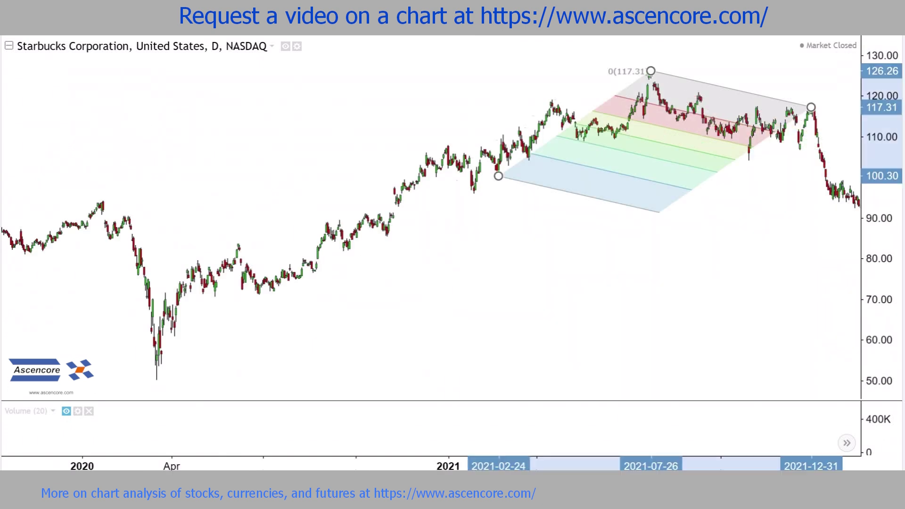
Step: Shift the Starbucks channel's lower anchor to the 2021-01-28 low at 96.40
left_click_drag(498, 175, 472, 192)
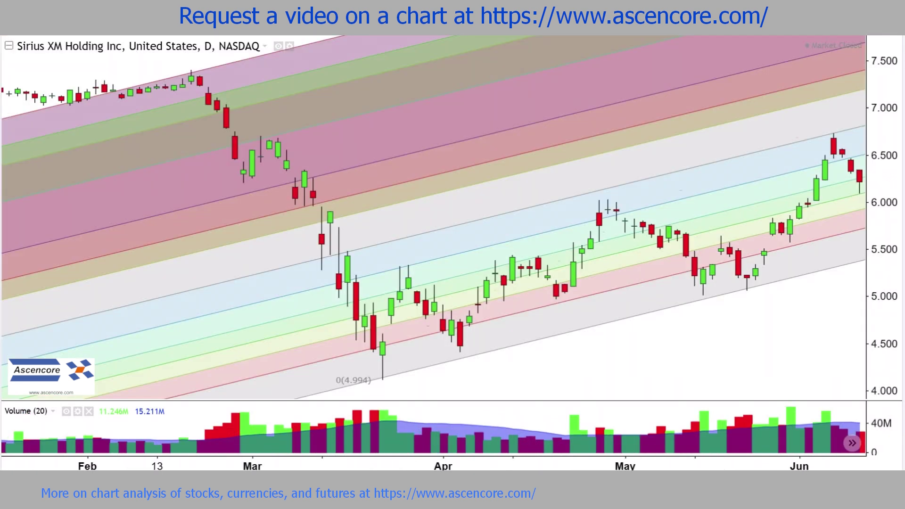
Step: Drag the Sirius XM channel's top anchor to the February 2020 peak and the May-low anchor to the June peak
scroll(434, 216, "down", 2)
scroll(434, 217, "down", 2)
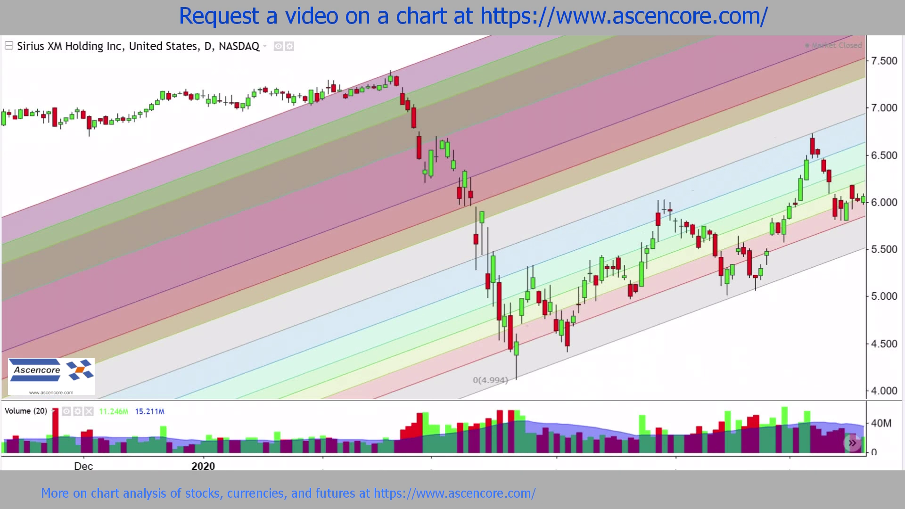
scroll(434, 217, "right", 2)
scroll(433, 217, "right", 3)
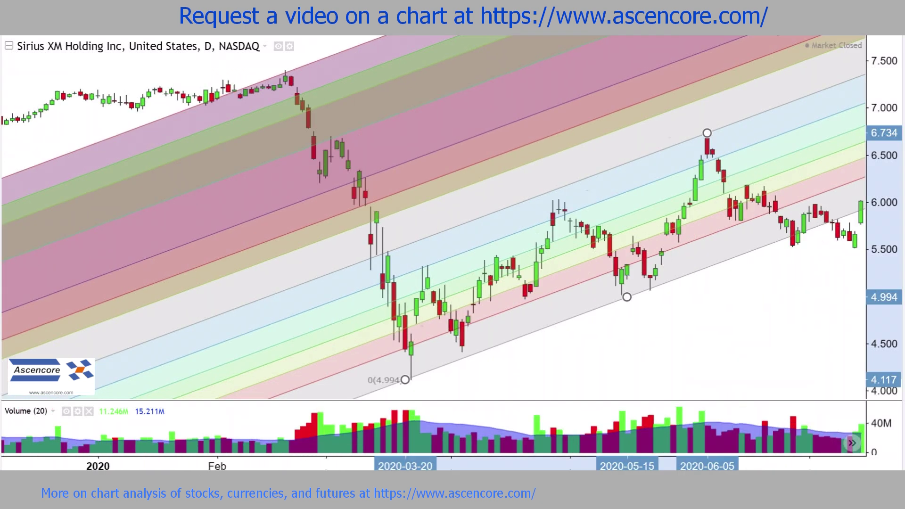
left_click_drag(707, 133, 286, 69)
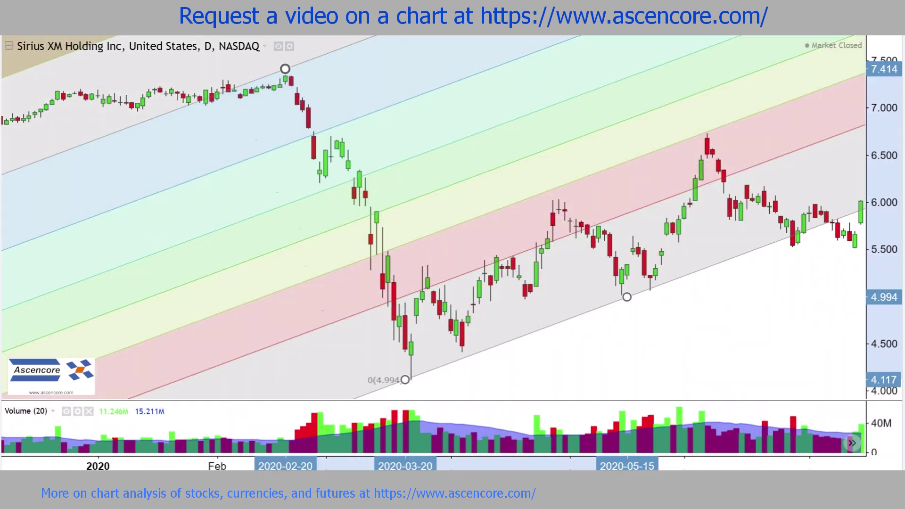
left_click_drag(627, 297, 707, 133)
scroll(433, 217, "right", 18)
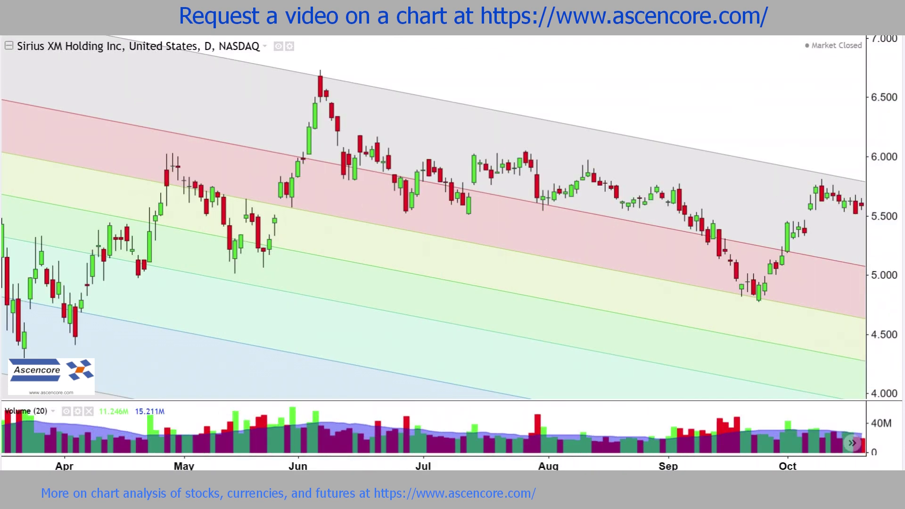
Step: Drag from the February high to the March low, then pan and zoom to later dates
scroll(434, 217, "down", 3)
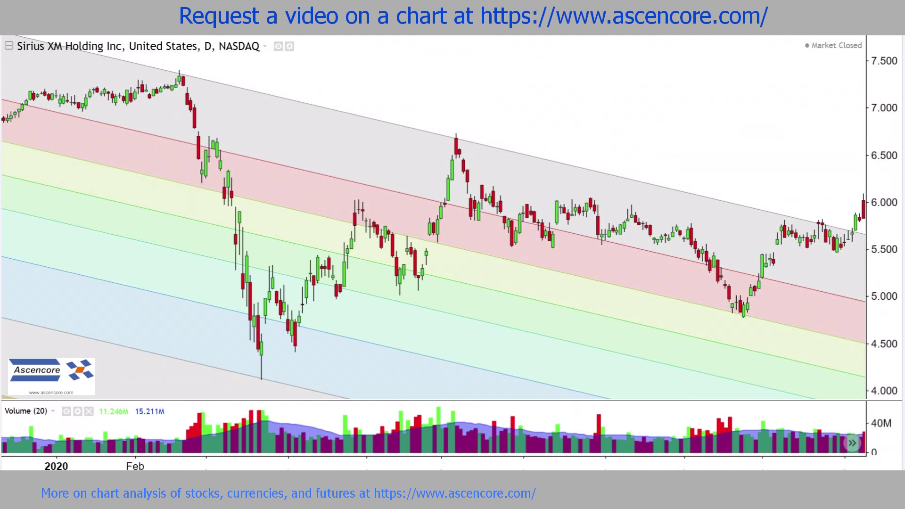
left_click_drag(179, 69, 262, 378)
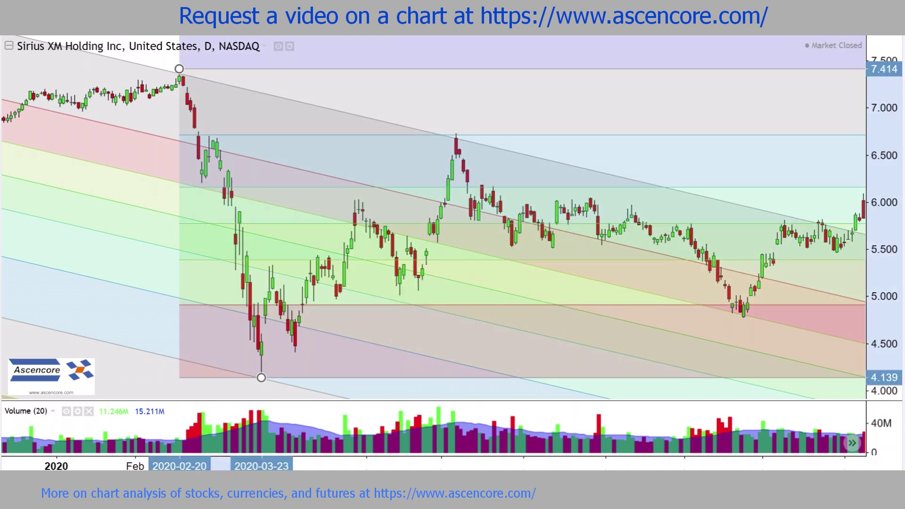
left_click_drag(767, 309, 608, 309)
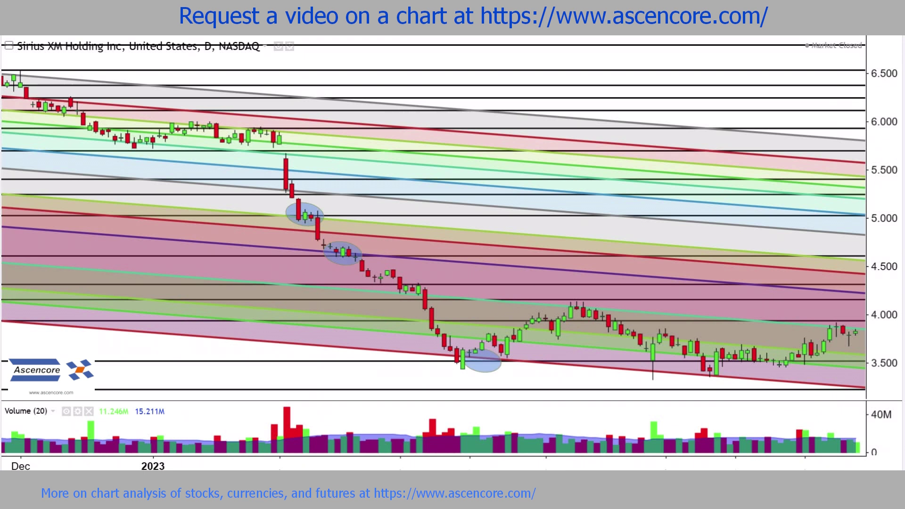
scroll(433, 212, "up", 3)
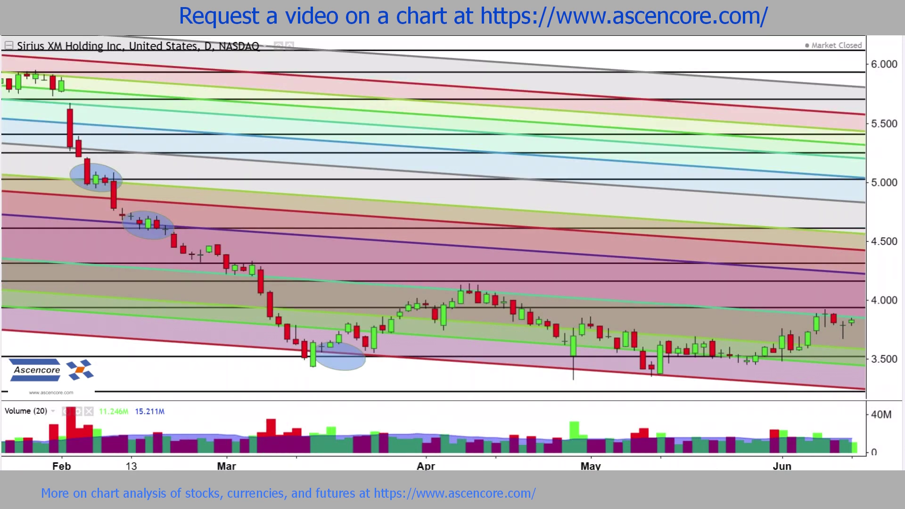
scroll(434, 212, "down", 10)
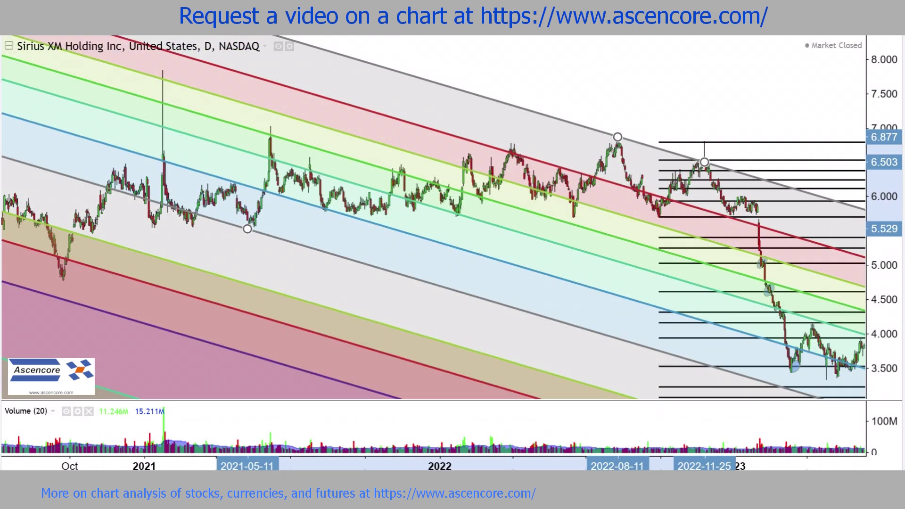
Step: Move the Sirius XM channel's lower anchor back to the March 2020 low, widening its bands
left_click_drag(247, 228, 60, 276)
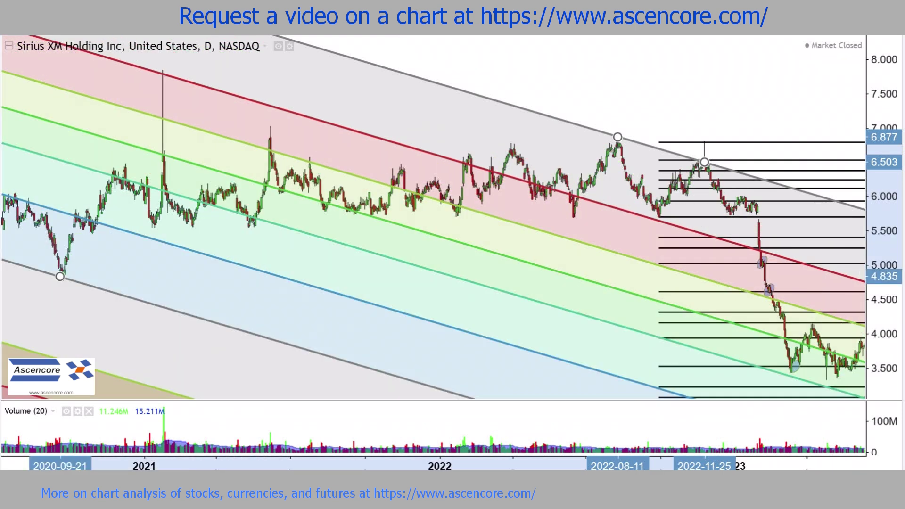
scroll(60, 276, "down", 3)
left_click_drag(279, 276, 715, 217)
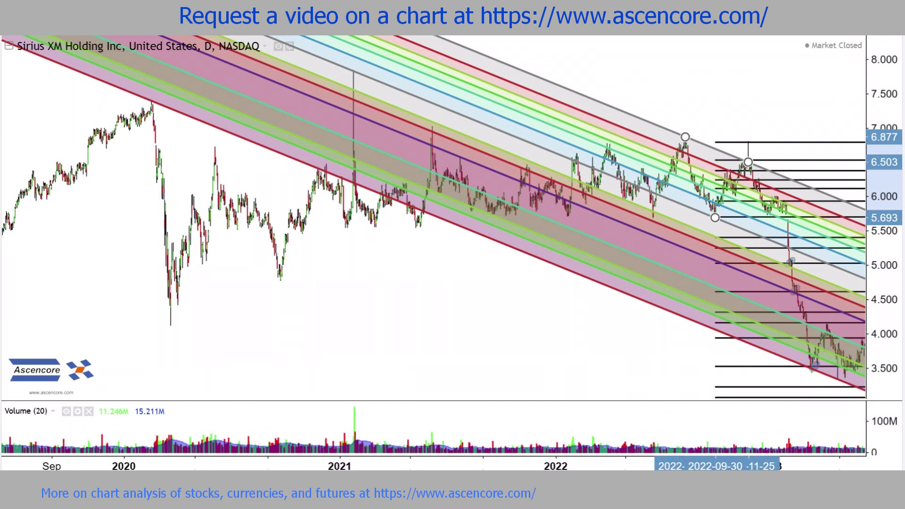
scroll(452, 212, "up", 5)
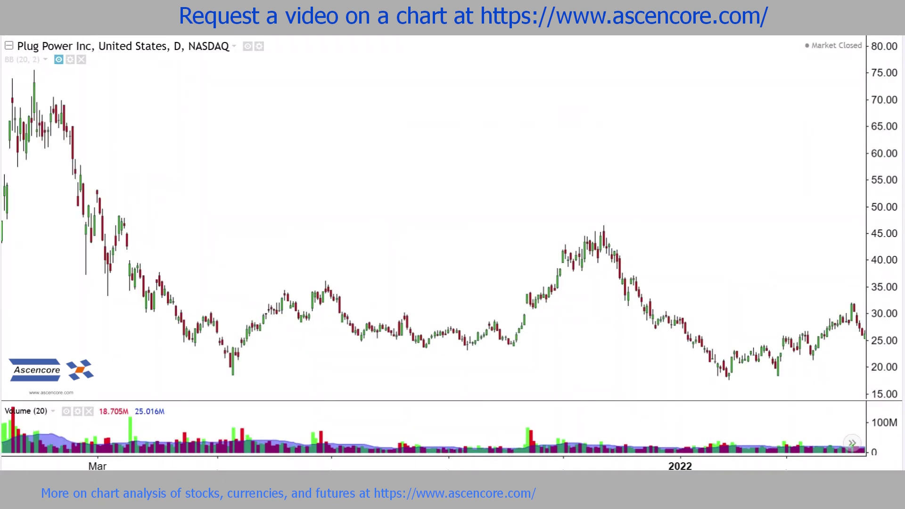
Step: Zoom the Plug Power daily chart to frame its 2021–2022 swing highs and lows
scroll(452, 212, "up", 5)
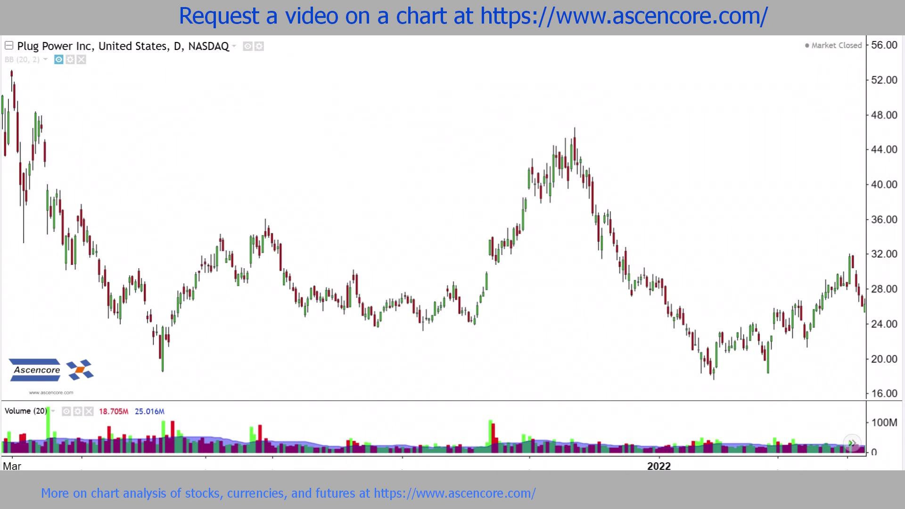
scroll(453, 212, "up", 5)
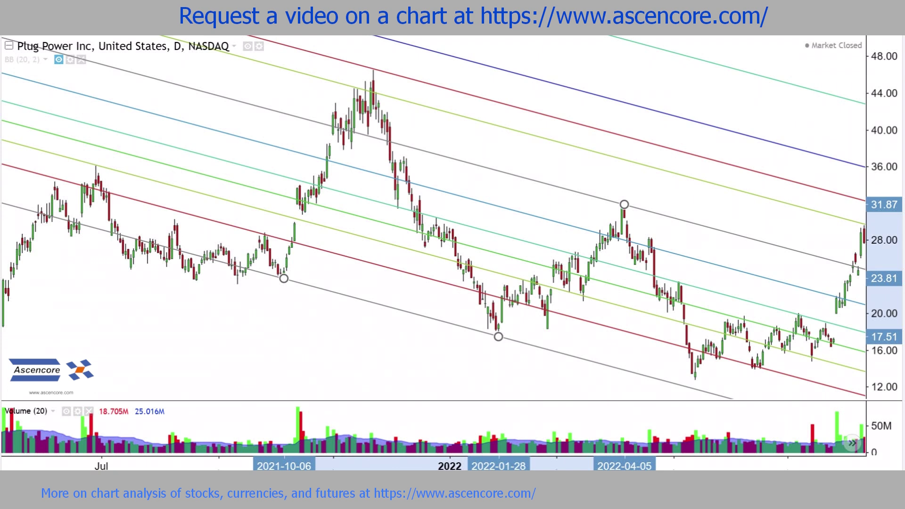
Step: Deselect the finished Plug Power Fibonacci channel
left_click(282, 282)
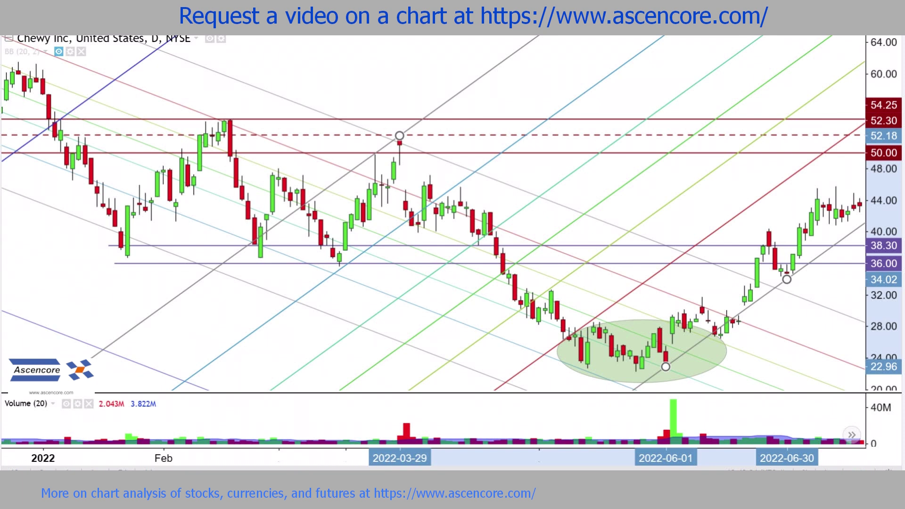
Step: Zoom the Chewy chart to frame the highs near 52.30
scroll(434, 212, "up", 2)
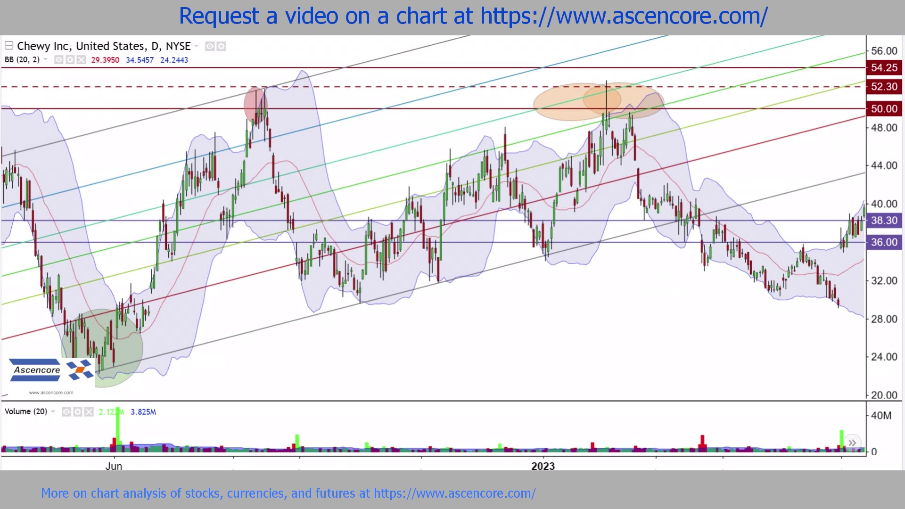
Step: Zoom the daily chart view in two increments
scroll(434, 212, "up", 2)
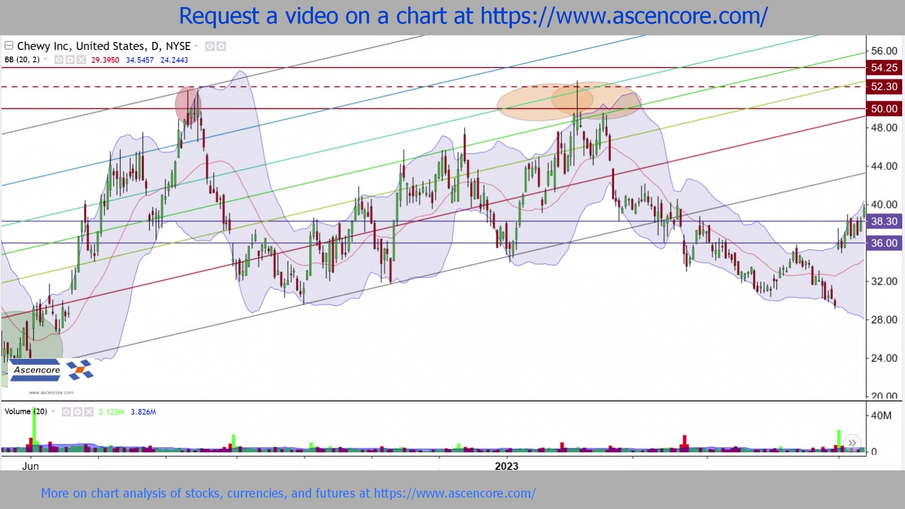
scroll(433, 212, "up", 2)
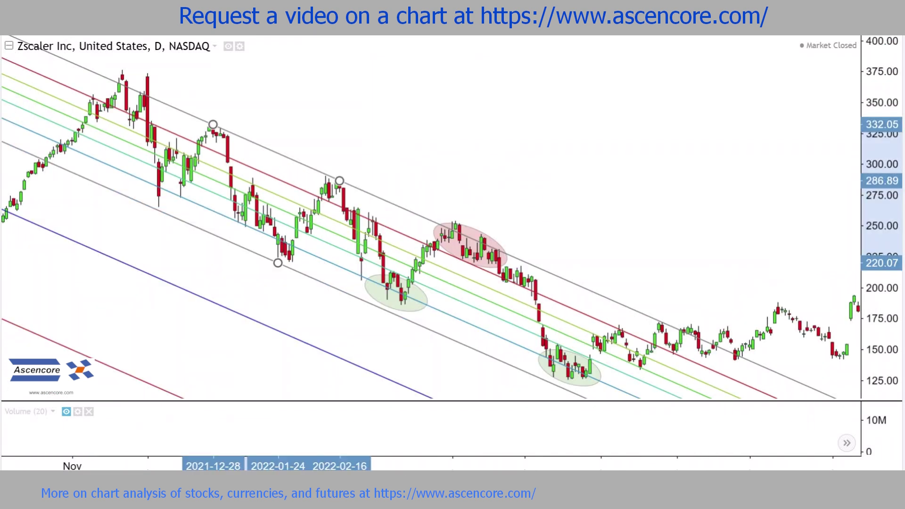
Step: Move the Zscaler channel's anchors to the April 2022 peak and March 2022 low, then deselect it
left_click_drag(339, 181, 455, 221)
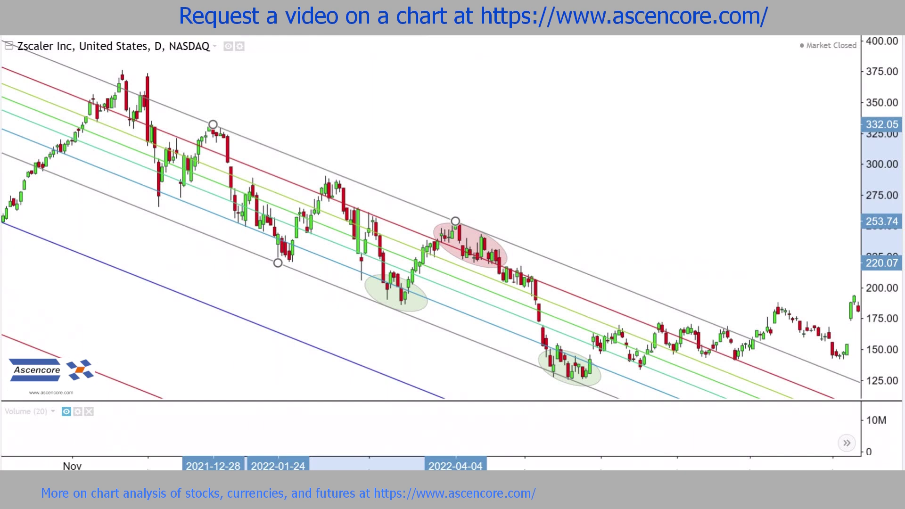
left_click_drag(278, 262, 387, 300)
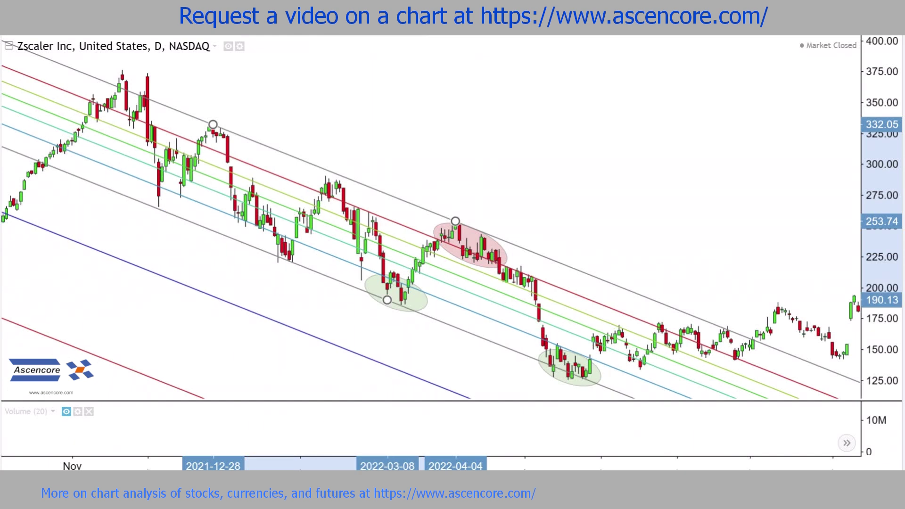
key("Escape")
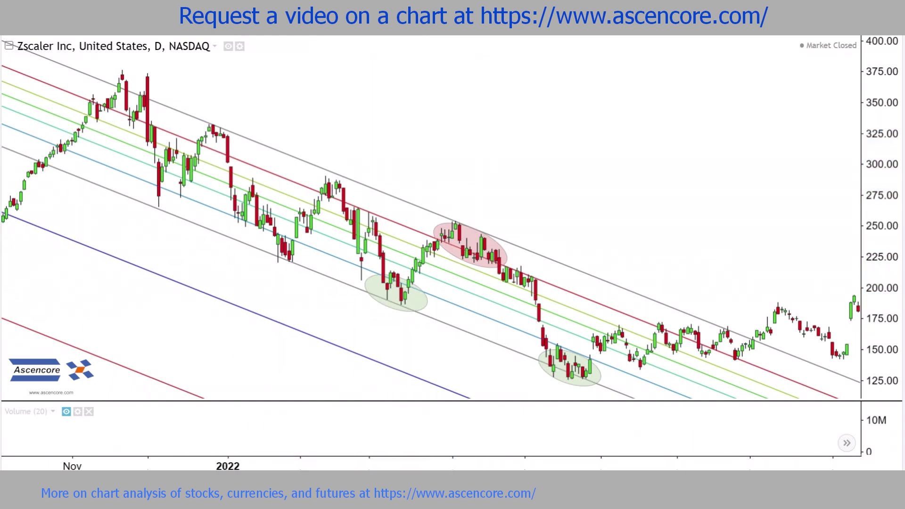
Step: Return the second anchor to the February 2022 high, then delete the channel
left_click(456, 221)
left_click_drag(456, 221, 220, 128)
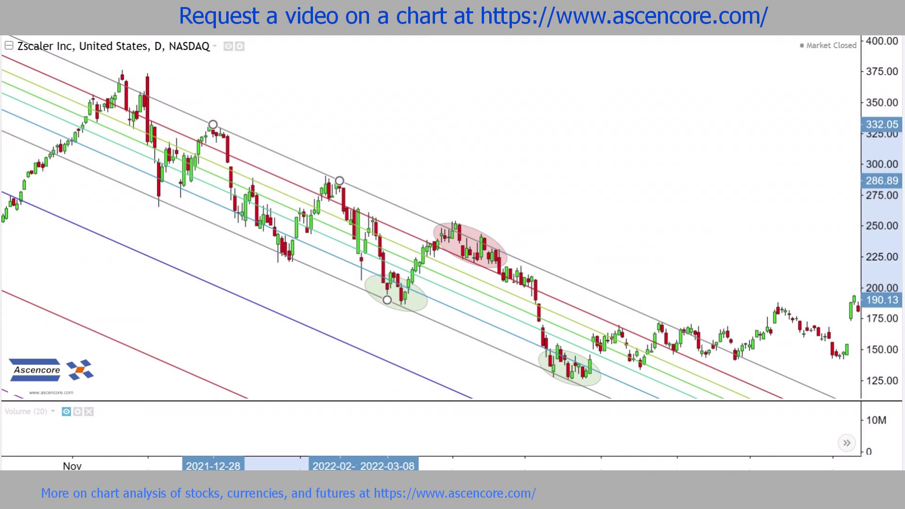
key("Delete")
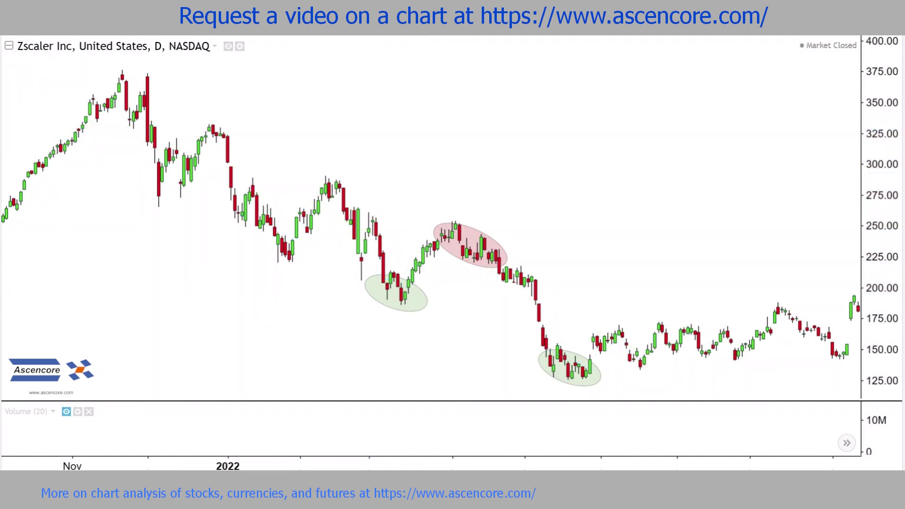